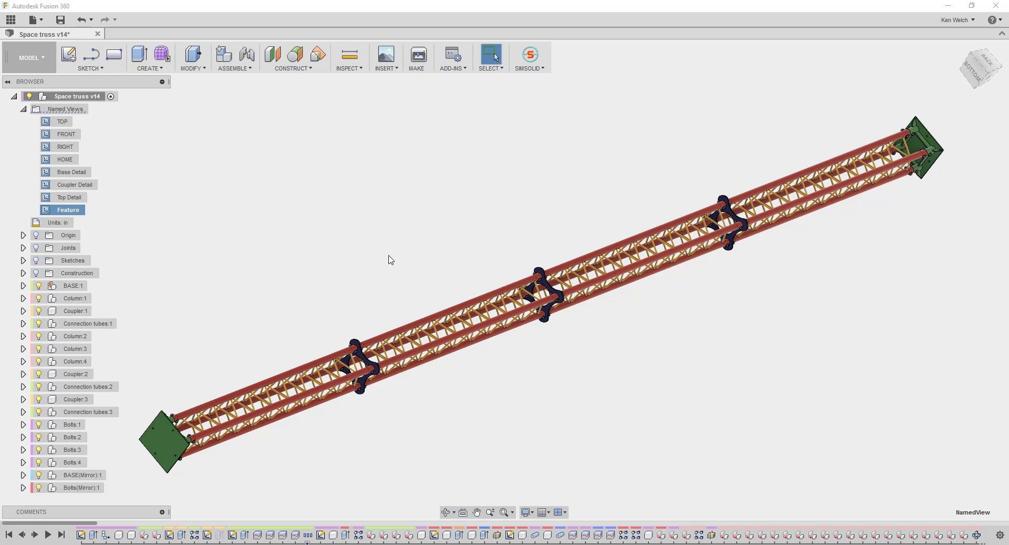
Orbit the truss, then cycle through the Base Detail, Coupler Detail and Top Detail named views
mouse_move(391, 259)
shift+middle_down()
mouse_move(421, 239)
mouse_move(379, 254)
shift+middle_up()
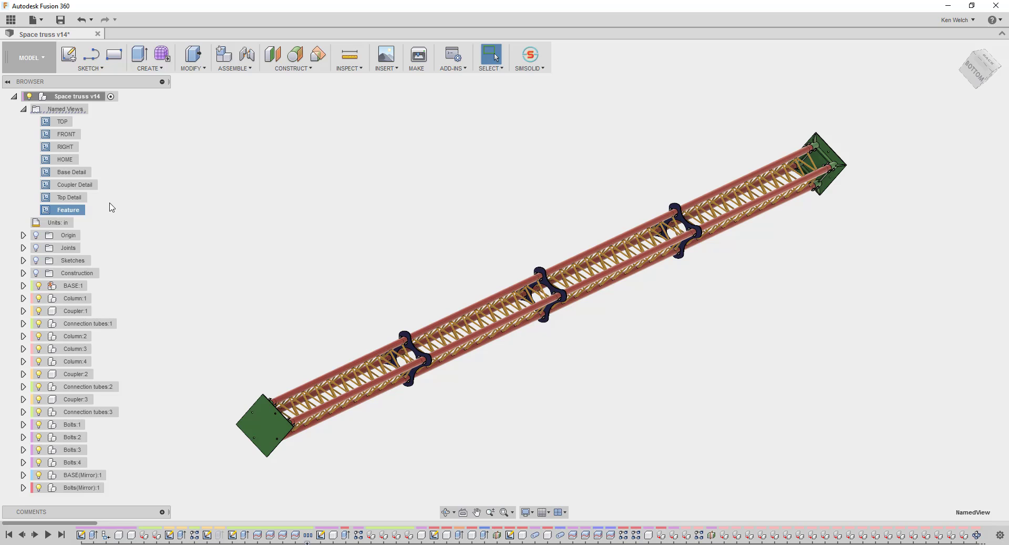
click(70, 172)
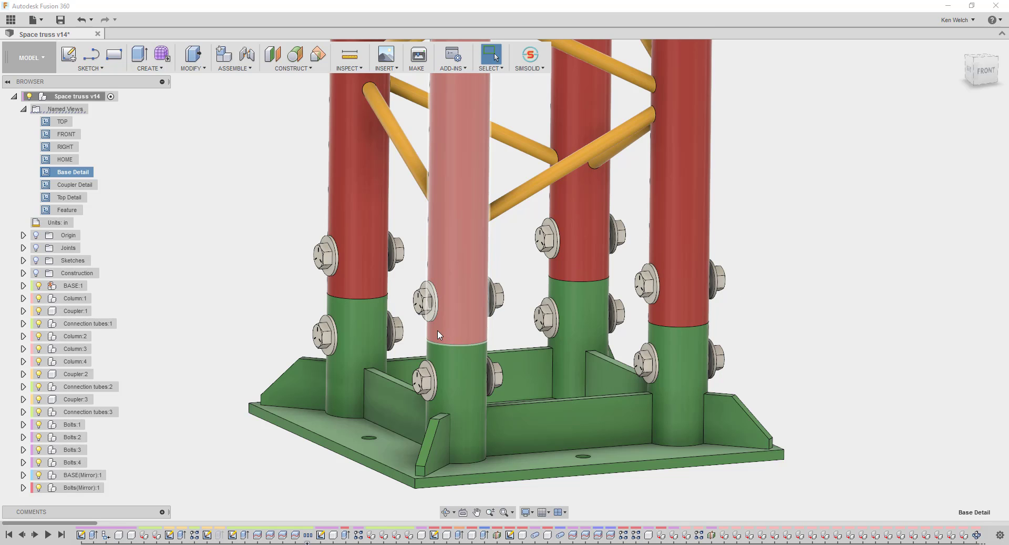
double_click(68, 185)
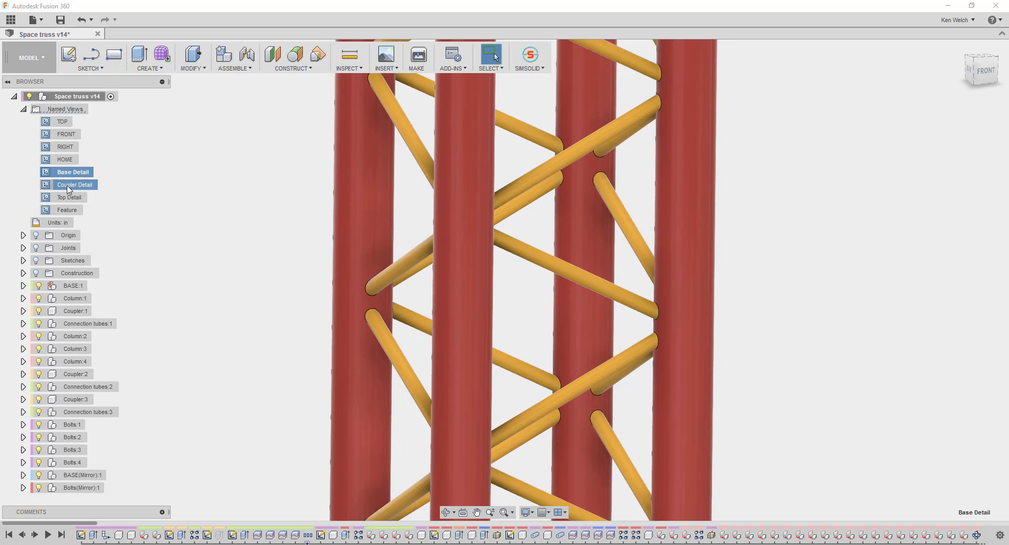
double_click(68, 197)
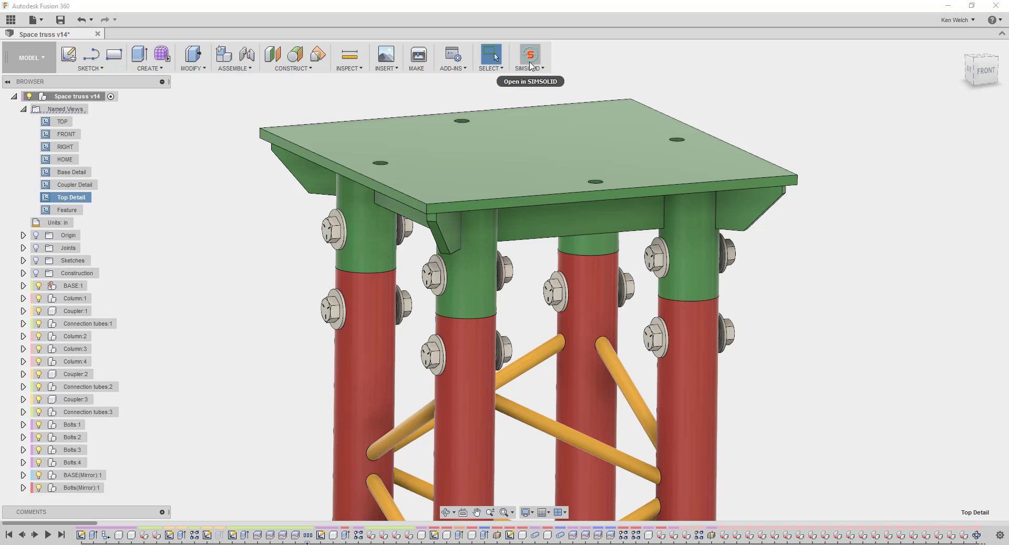
Run the SIMSOLID add-in from the Add-Ins list in Scripts and Add-Ins
click(445, 59)
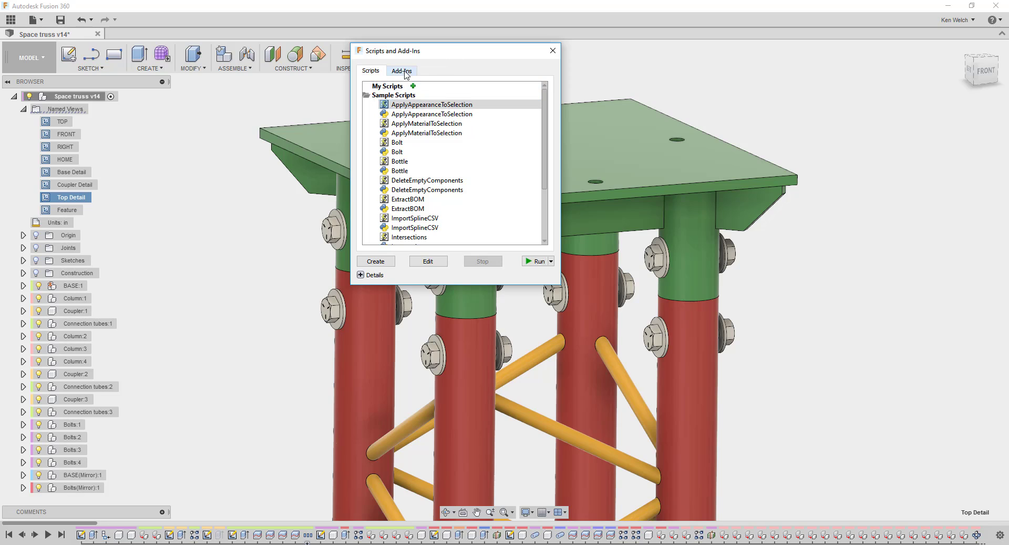
click(406, 72)
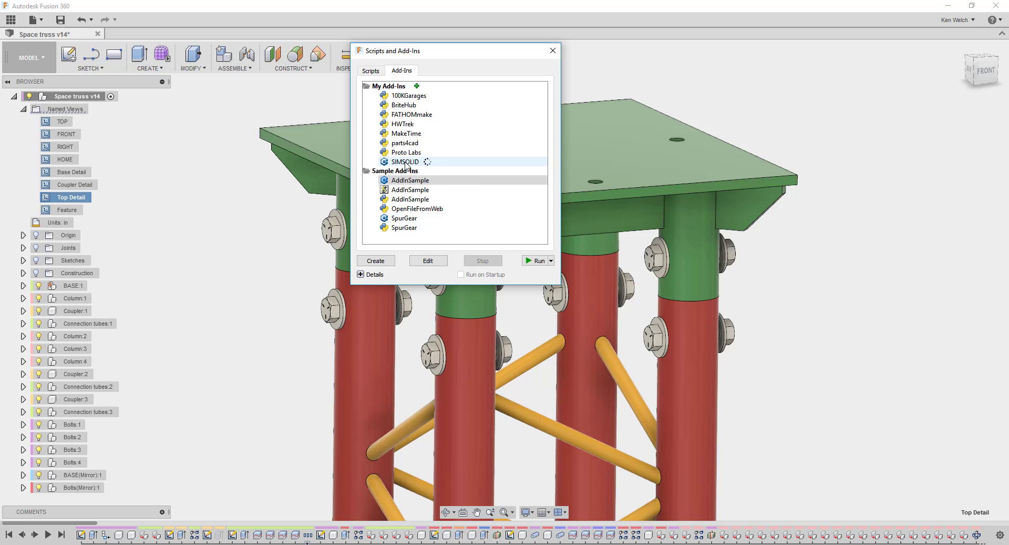
click(546, 51)
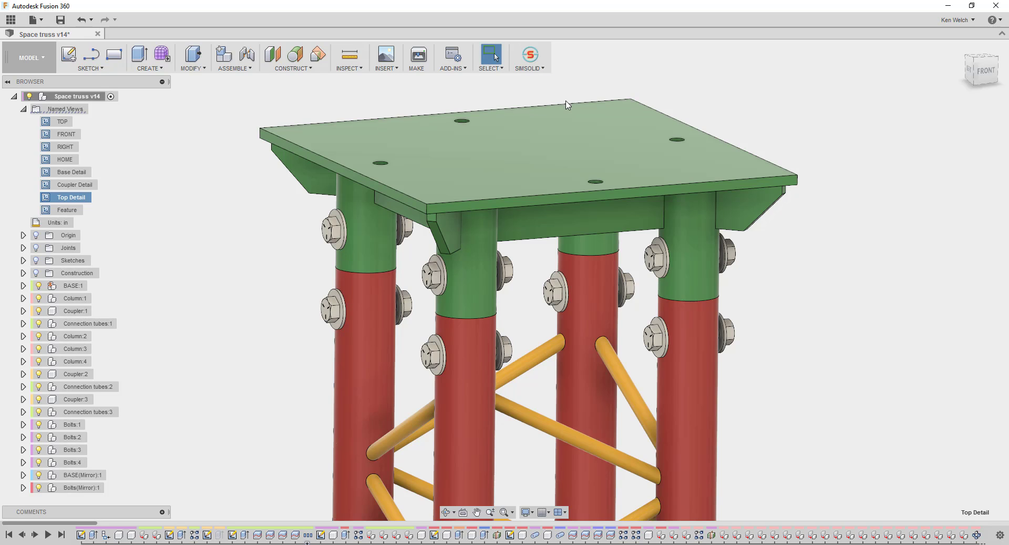
Send the truss to SimSolid, accept proximity connections at 0.393701 in, and colour parts individually
click(530, 57)
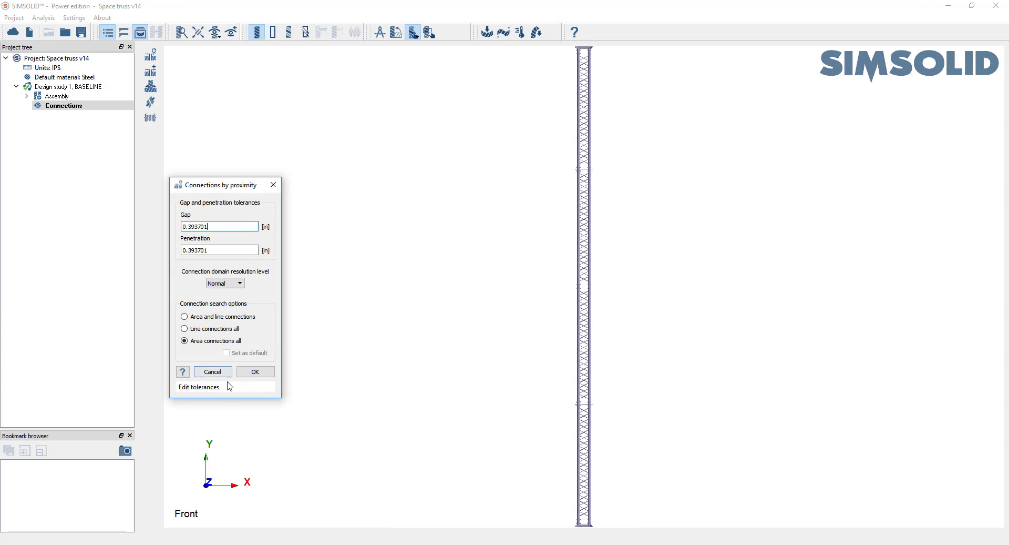
click(259, 372)
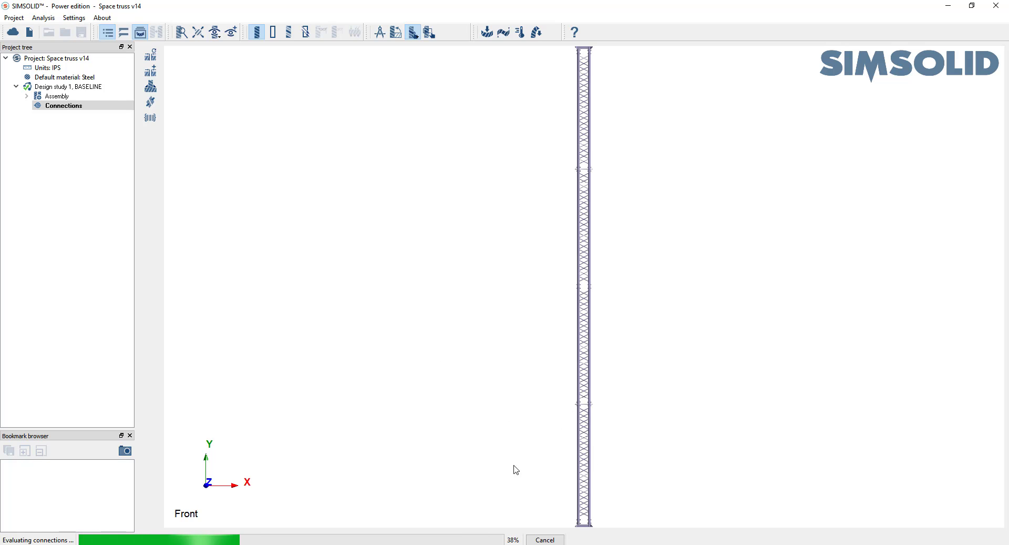
click(290, 33)
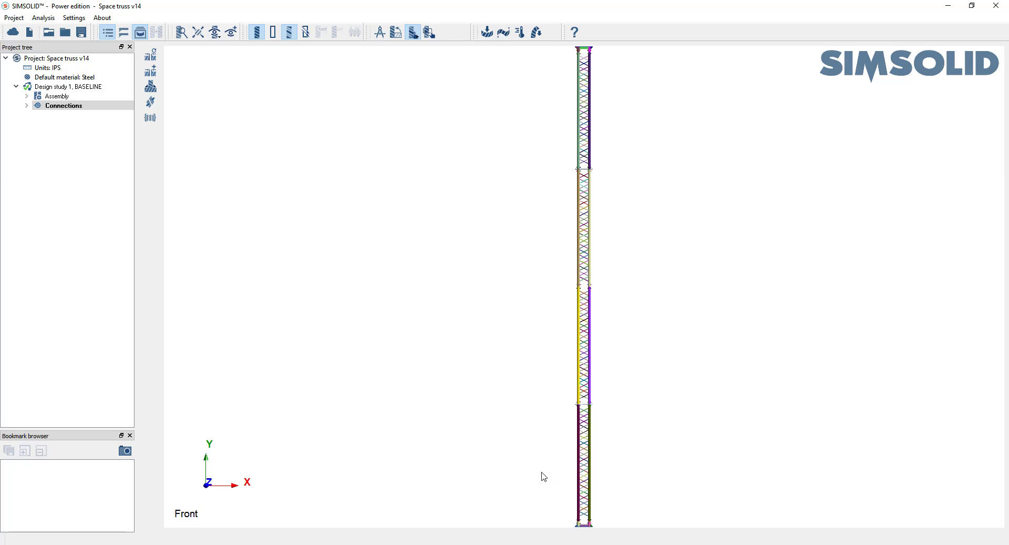
middle_drag(529, 478, 476, 374)
middle_drag(681, 378, 635, 342)
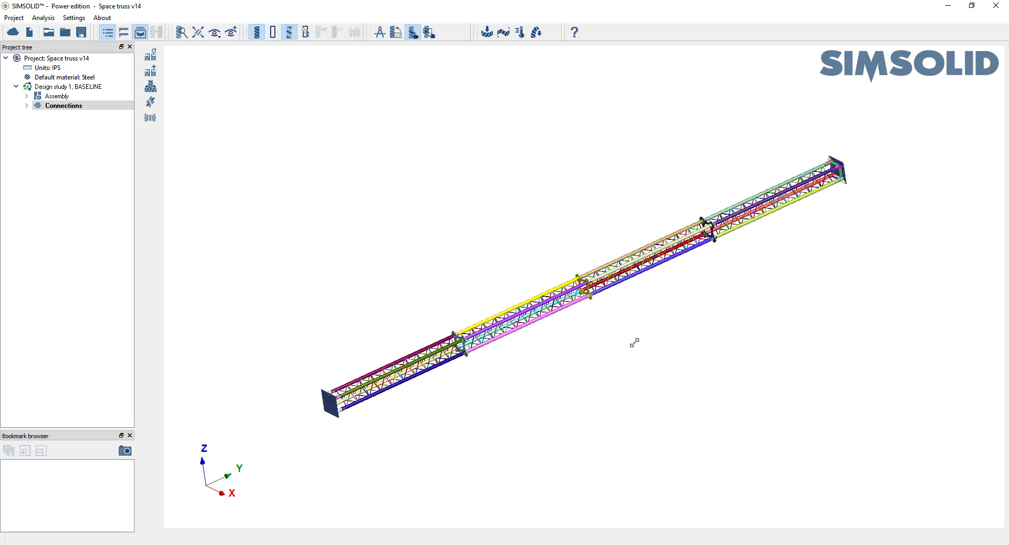
Create a modal analysis set to find 10 modes
click(504, 33)
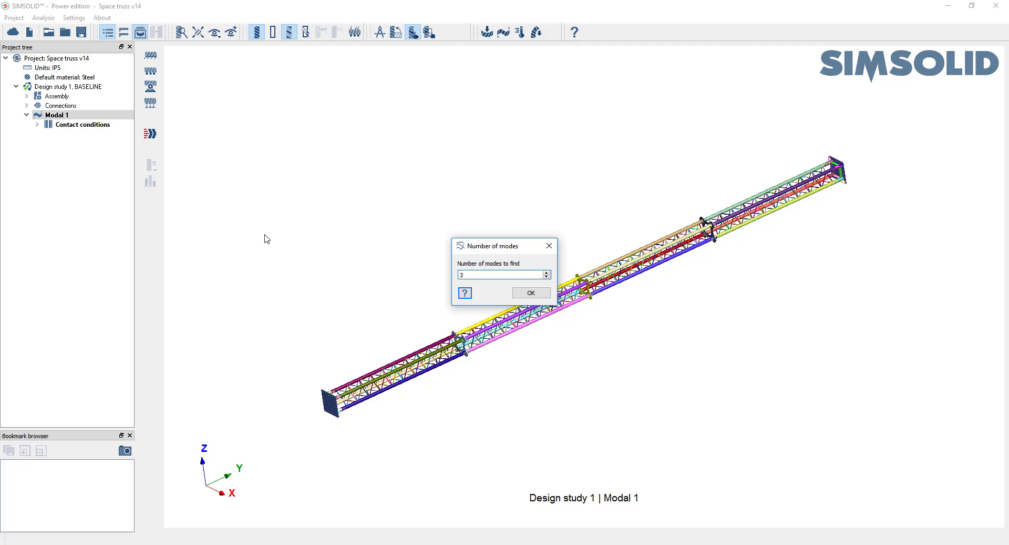
text(12)
click(528, 292)
Fix the base plate face with an Immovable constraint
click(151, 55)
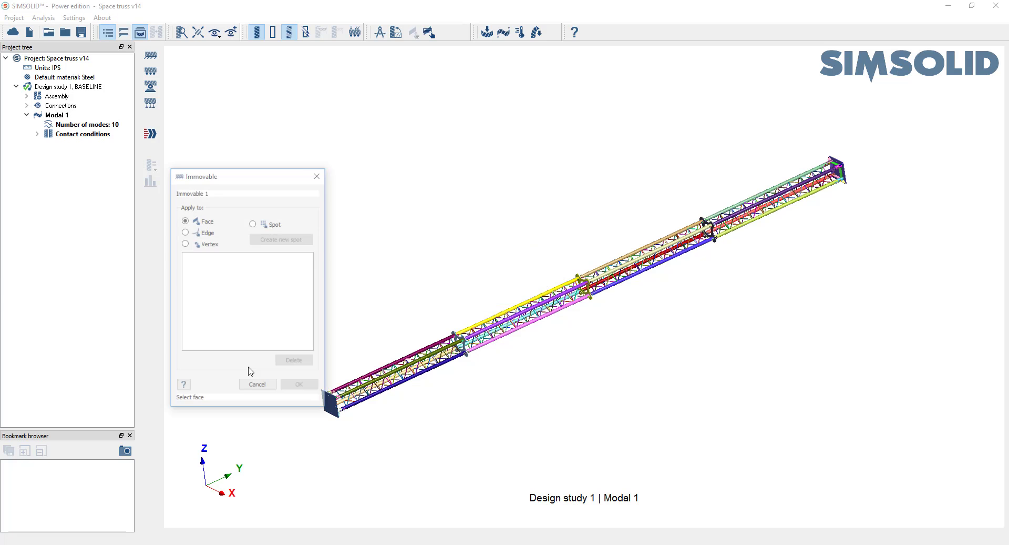
click(332, 413)
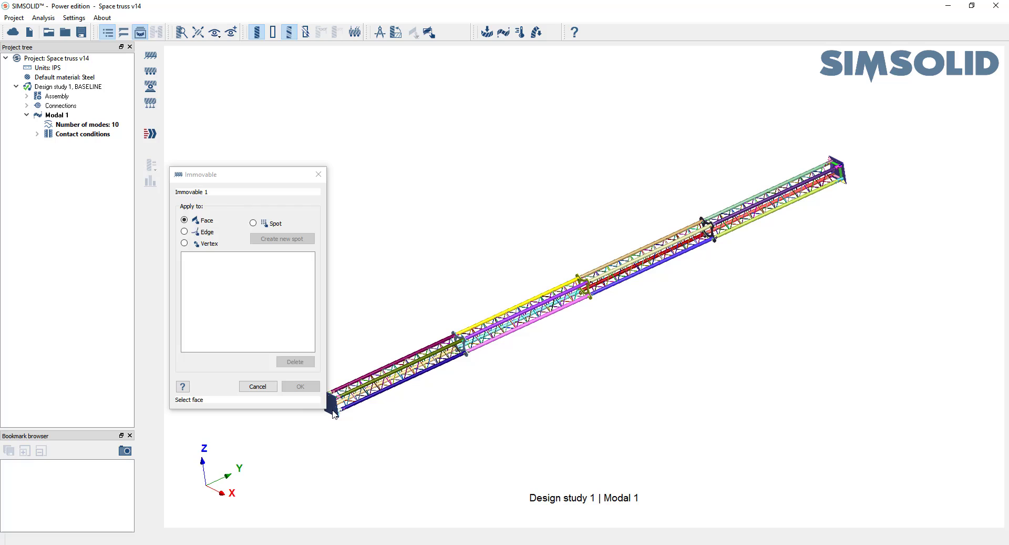
click(300, 388)
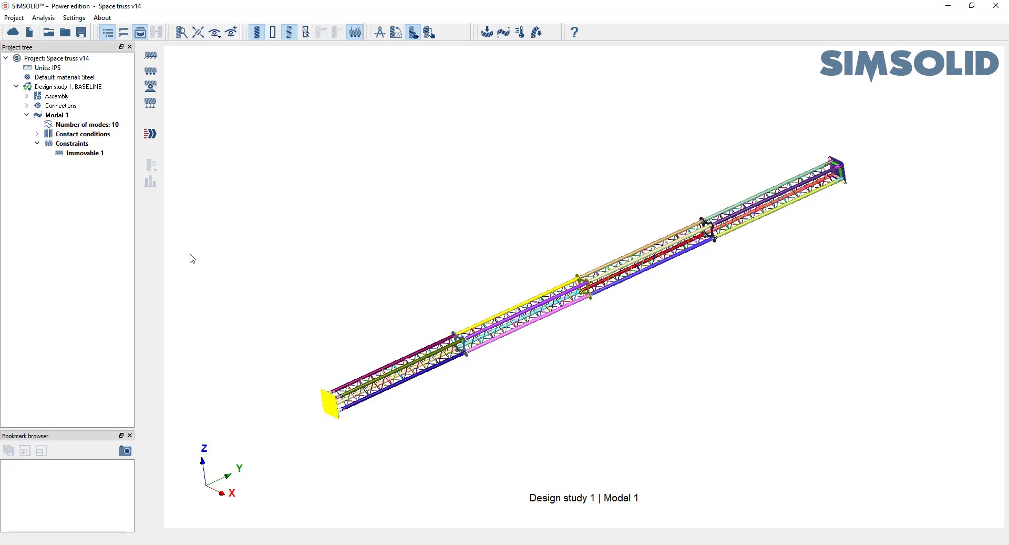
Solve the Modal 1 study for its 10 modes
click(150, 134)
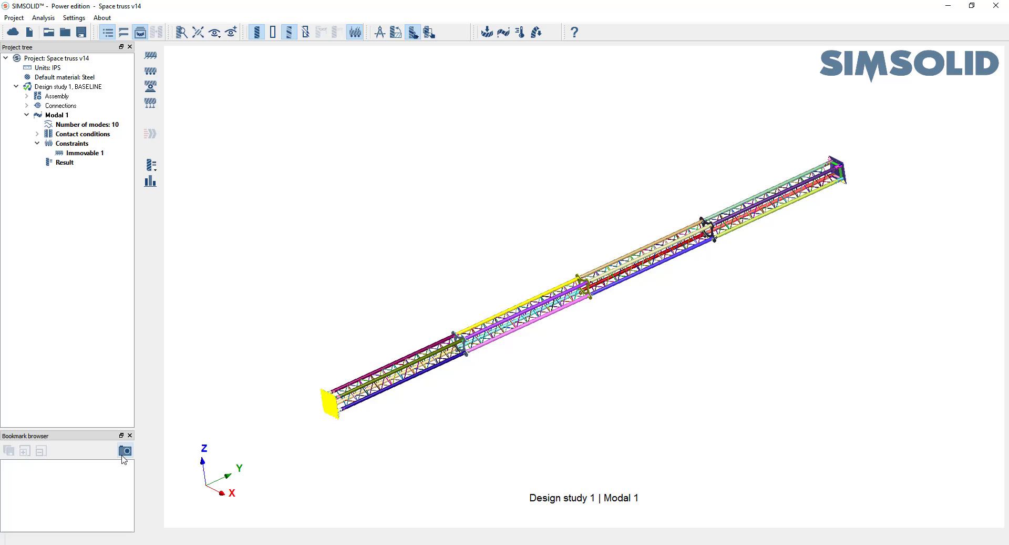
Animate the deformed mode 2 displacement plot (1.865 Hz) with the undeformed outline, sped up
click(158, 174)
click(213, 164)
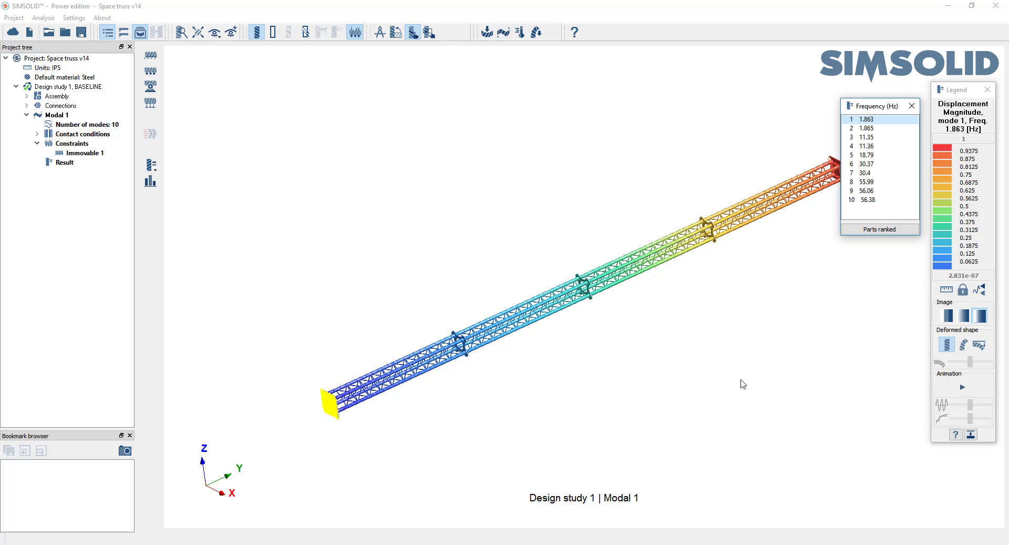
click(964, 344)
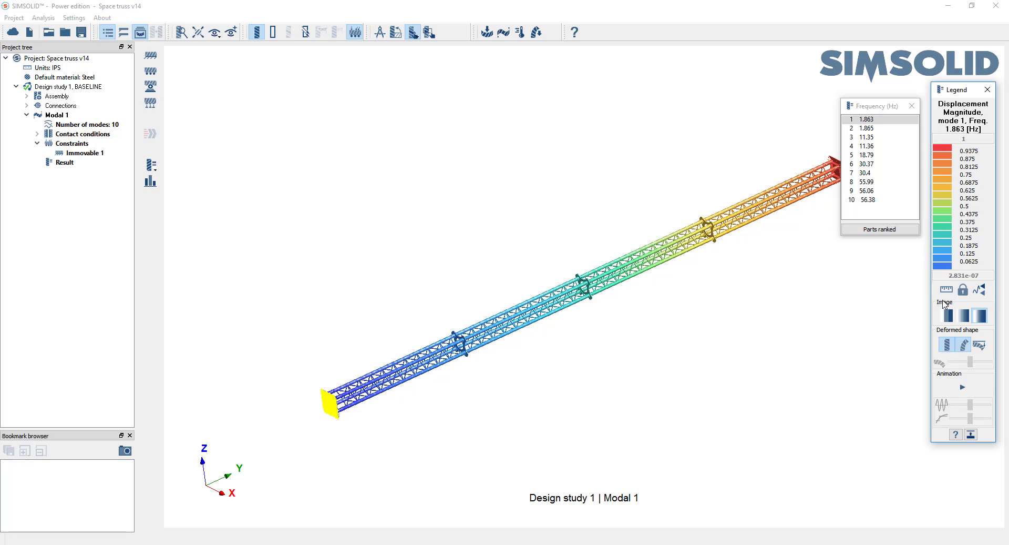
click(867, 128)
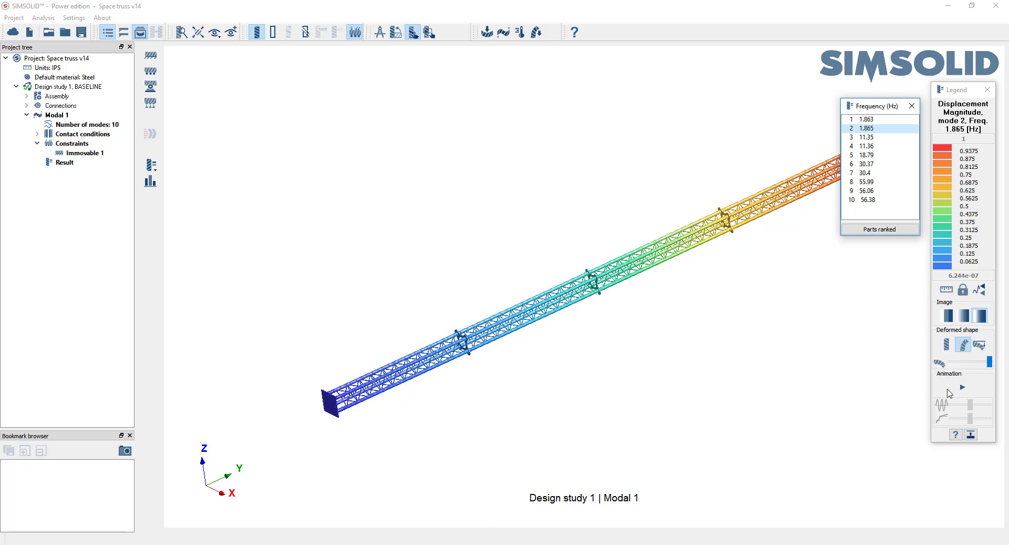
click(962, 387)
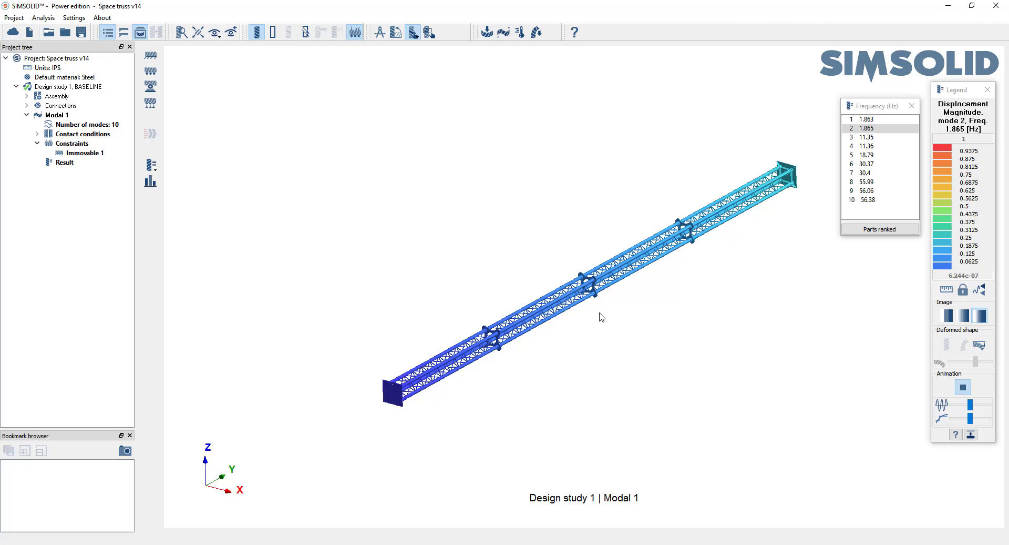
click(272, 34)
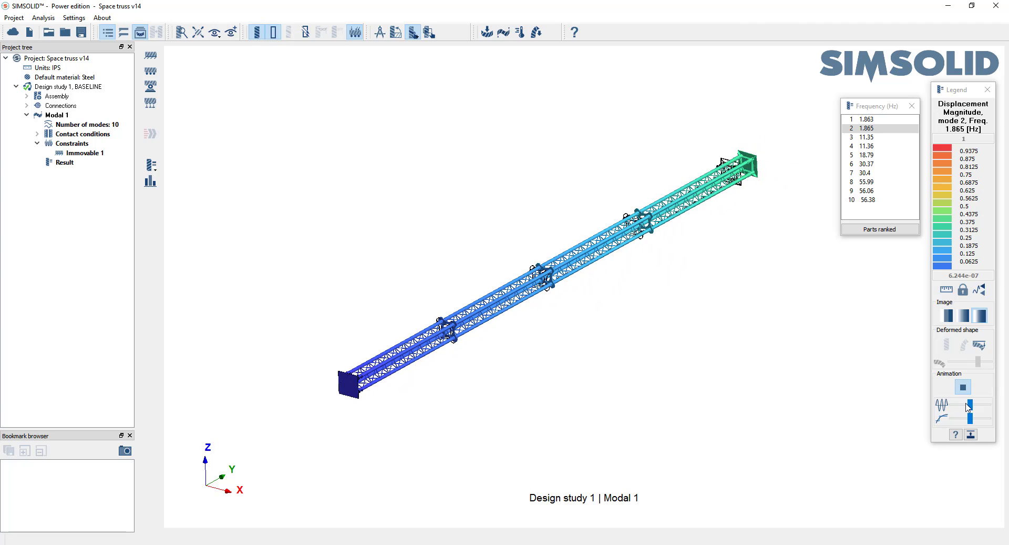
drag(971, 405, 988, 405)
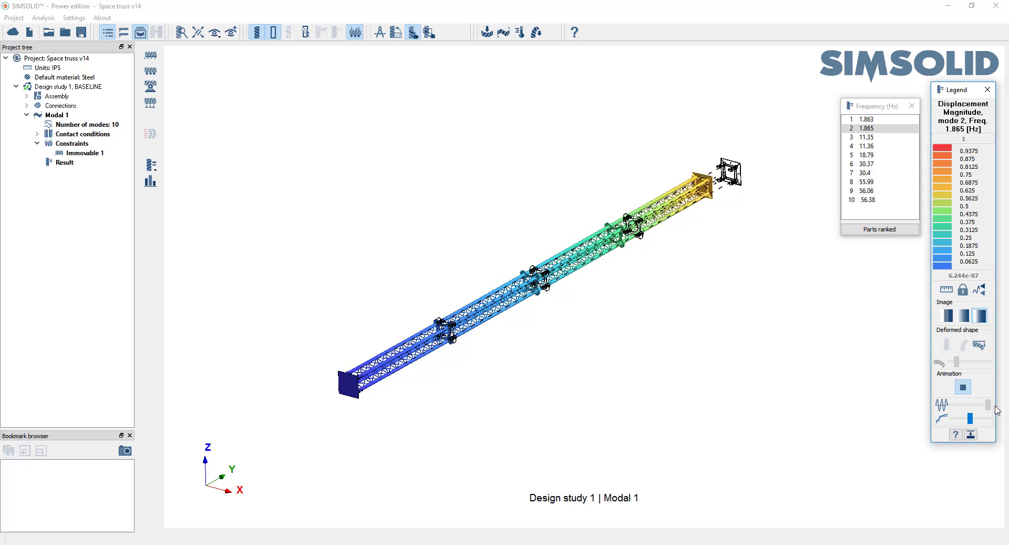
Step through modes 3, 5, 6, 7, 8, 4 and 9, from 11.35 to 56.06 Hz
click(863, 137)
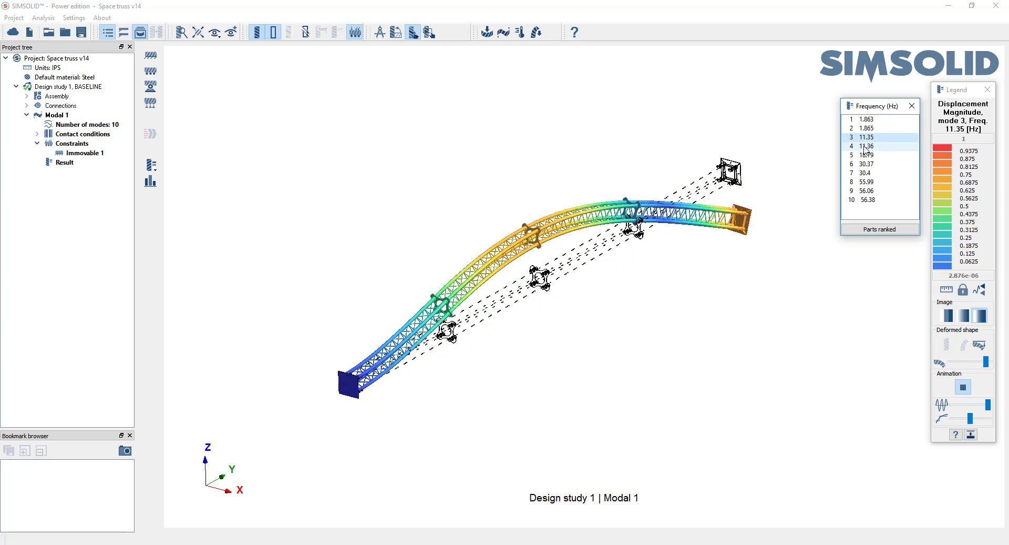
click(866, 155)
click(864, 165)
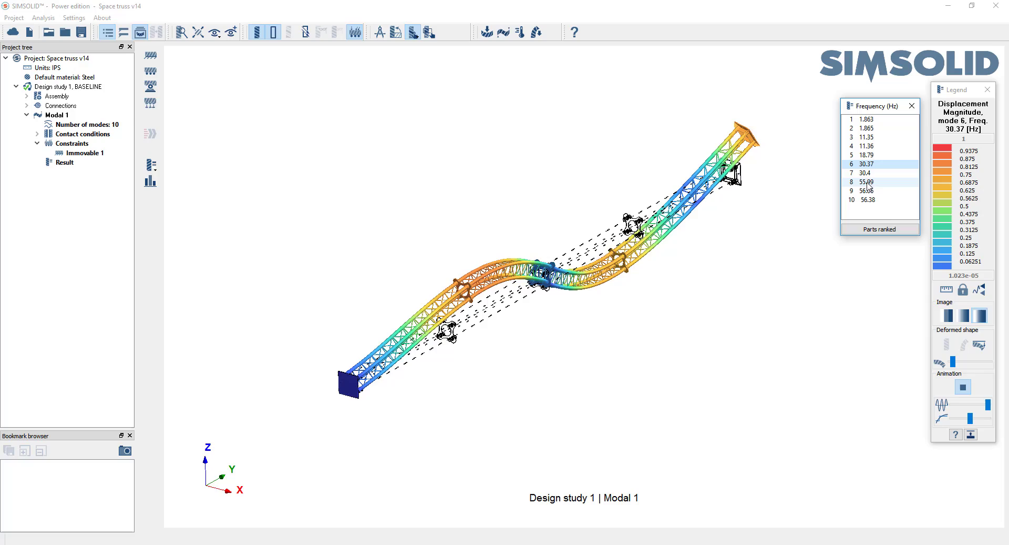
click(864, 175)
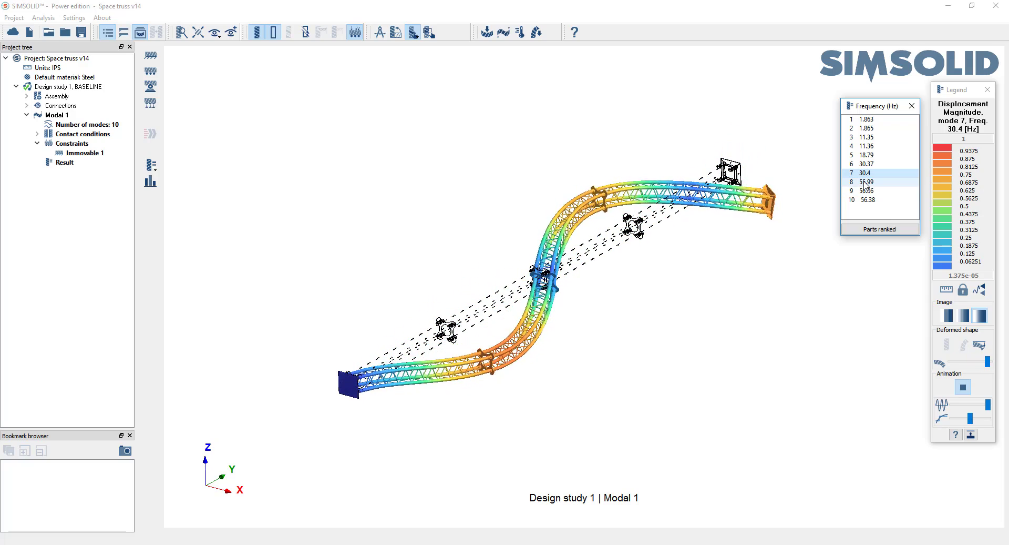
click(865, 183)
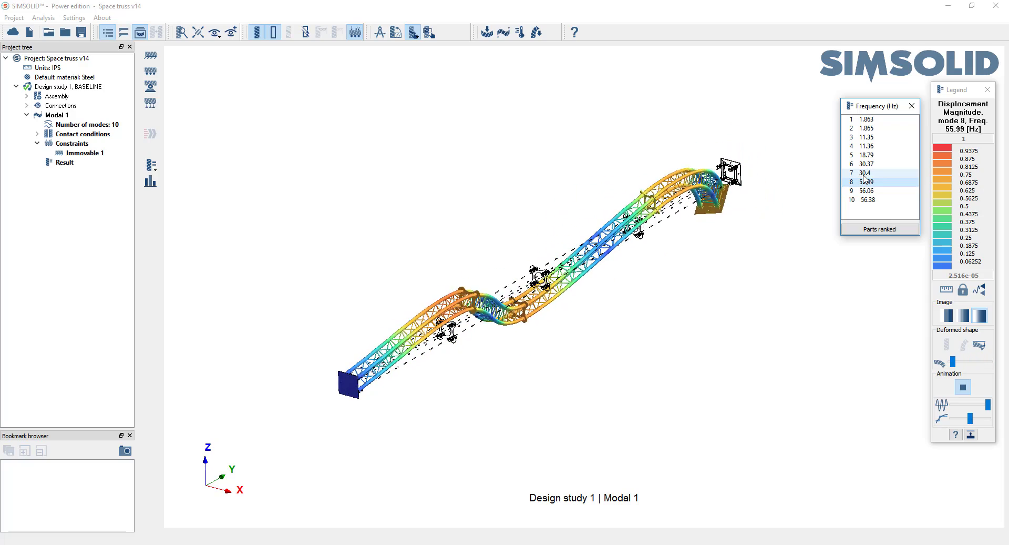
click(866, 147)
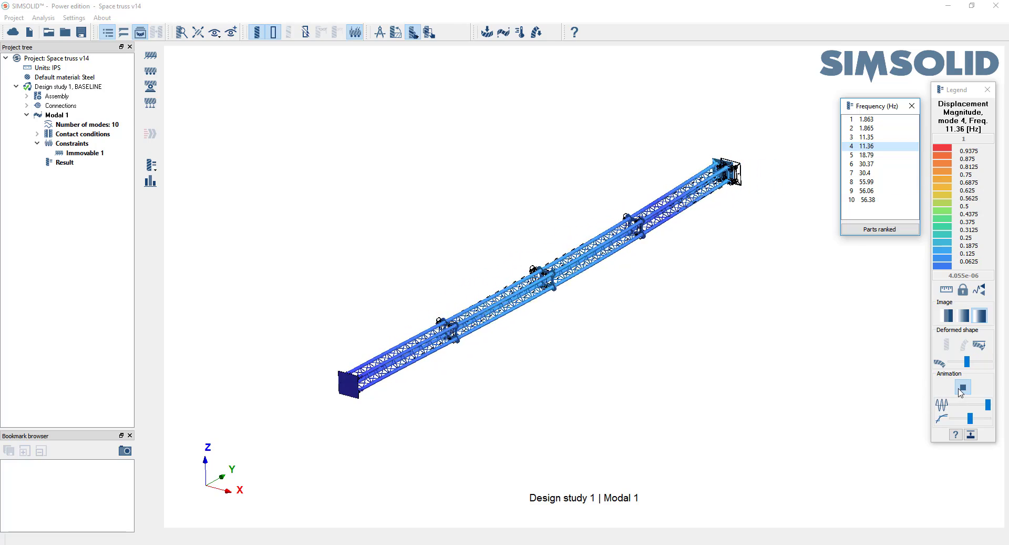
click(875, 191)
Stop the animation and bookmark the deformed mode 9 result at 56.06 Hz
click(963, 387)
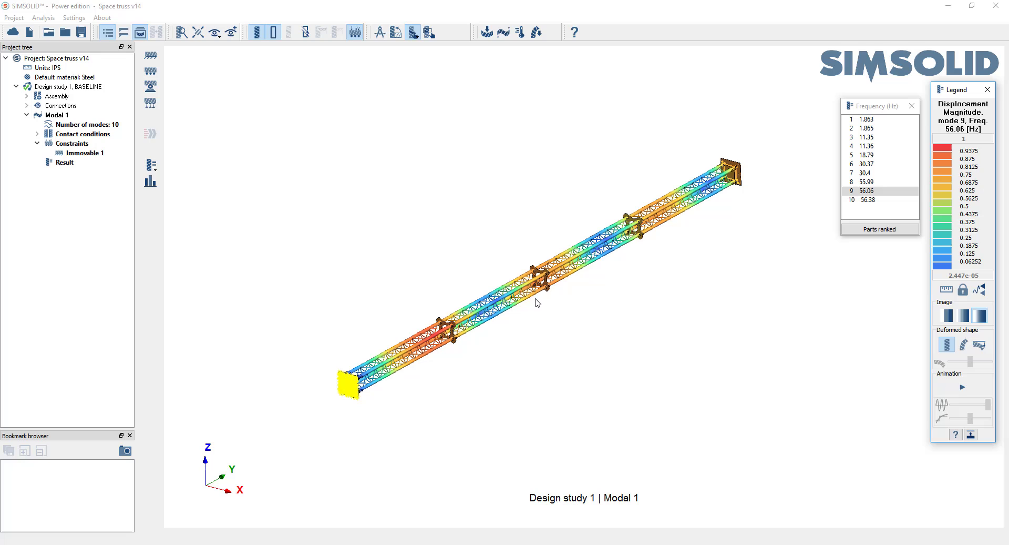
click(964, 344)
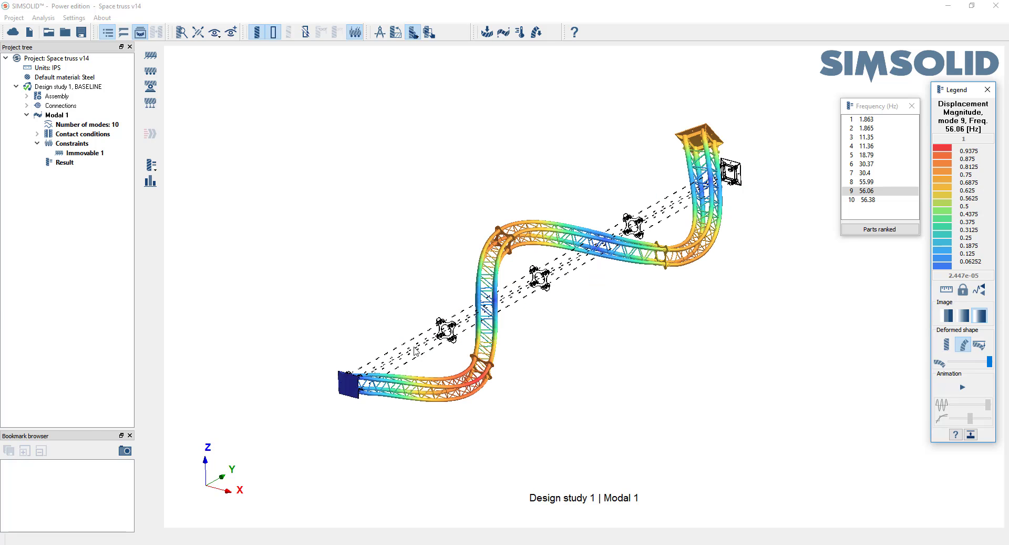
click(125, 451)
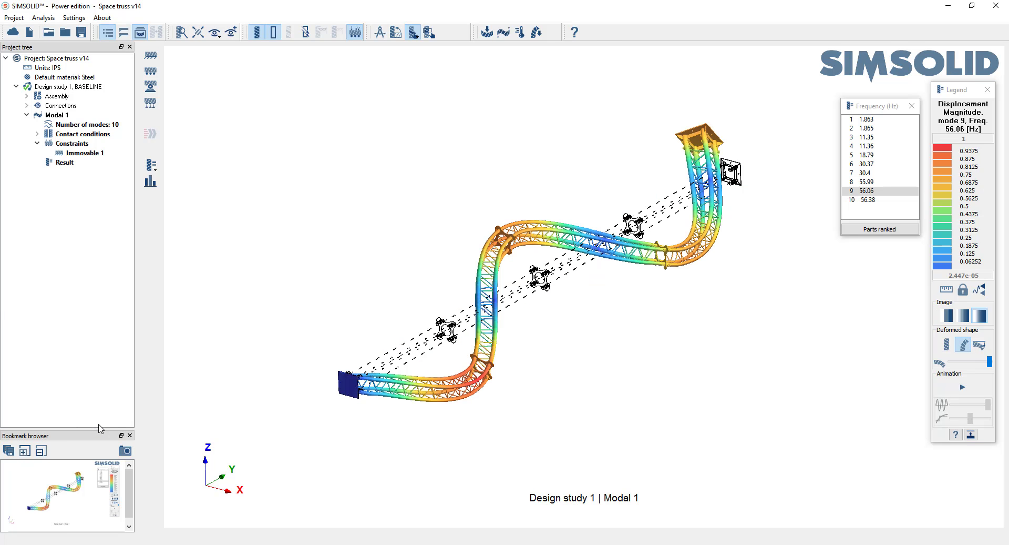
drag(102, 426, 103, 322)
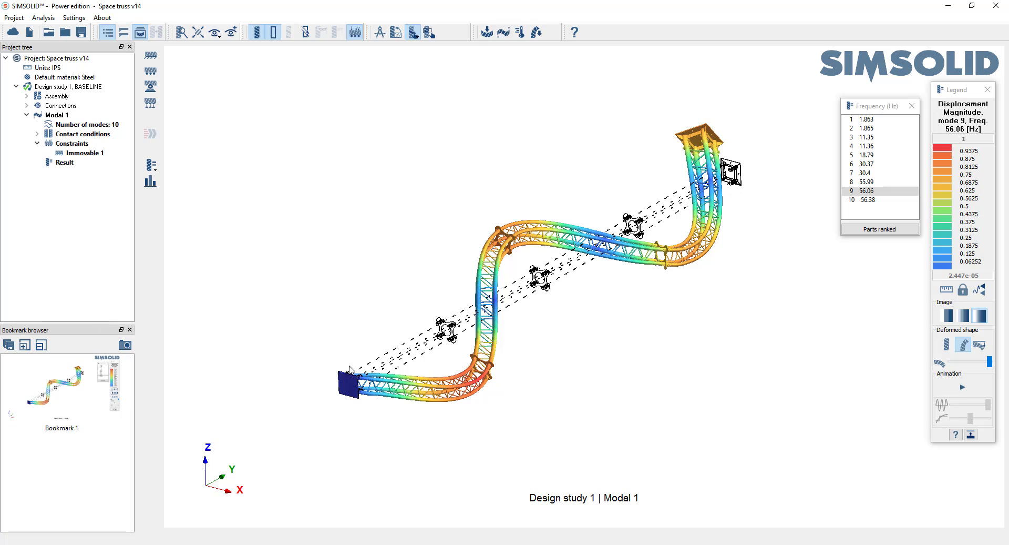
Create Structural 1 with an Immovable constraint on the faces of both end base plates
click(988, 89)
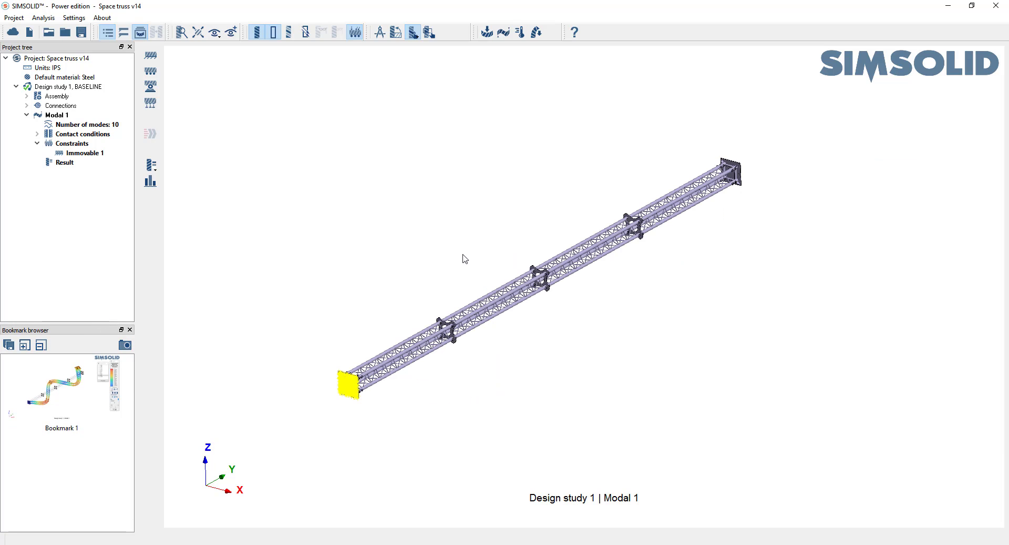
click(488, 34)
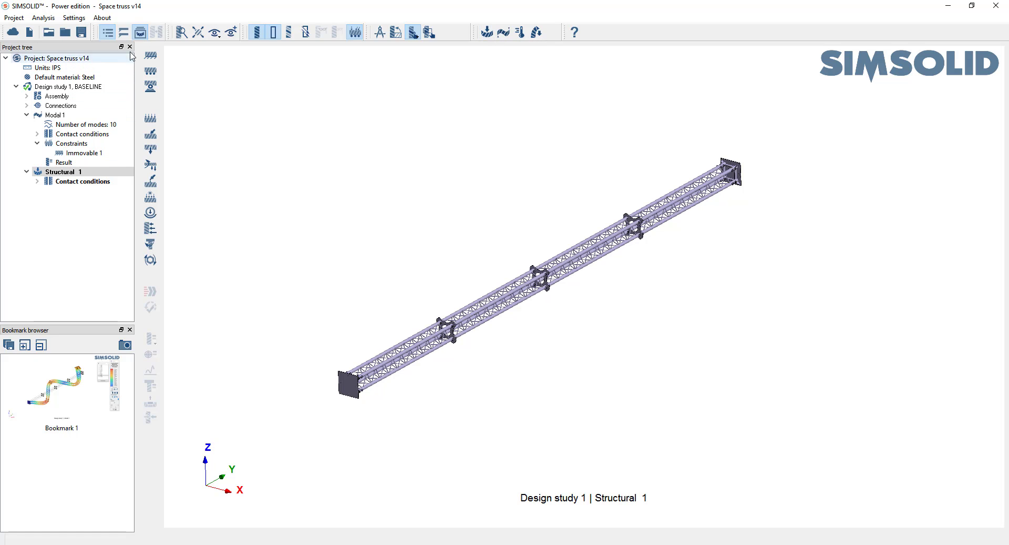
click(150, 55)
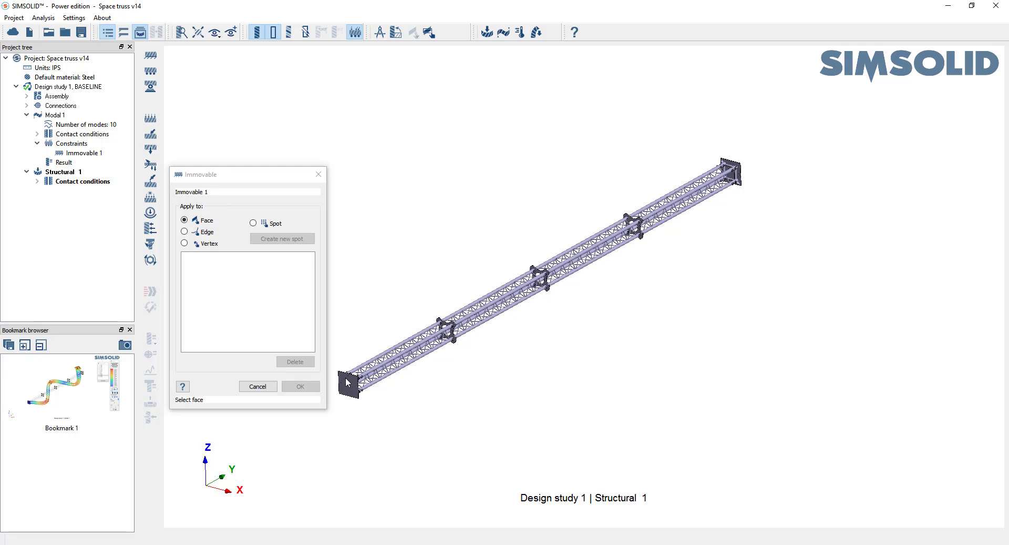
click(345, 376)
middle_drag(725, 283, 893, 232)
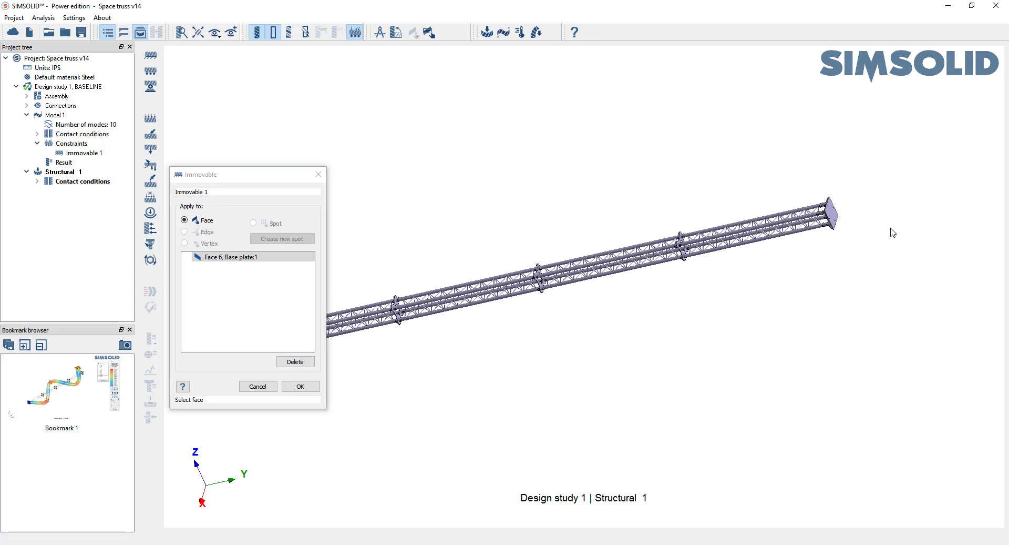
click(832, 216)
middle_drag(553, 393, 511, 239)
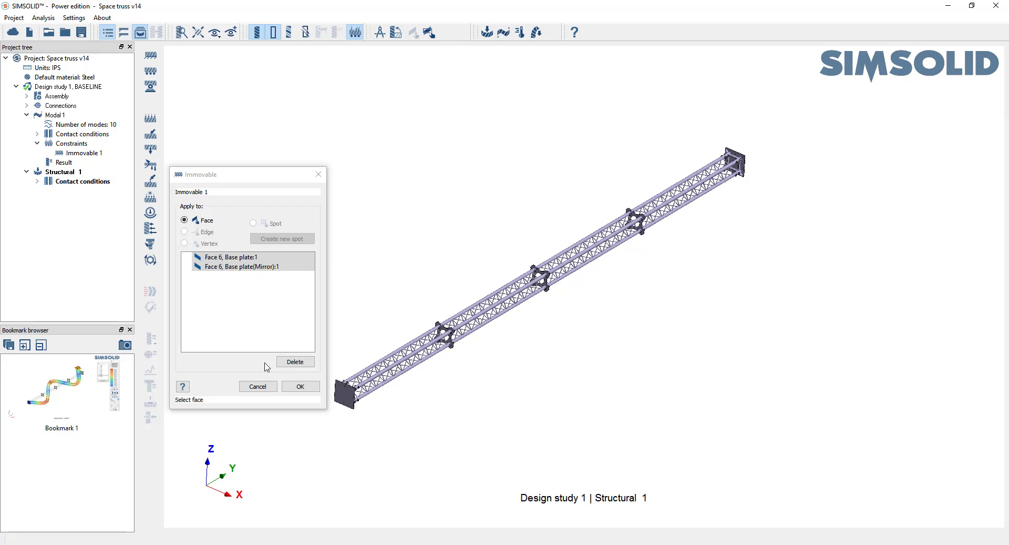
click(300, 386)
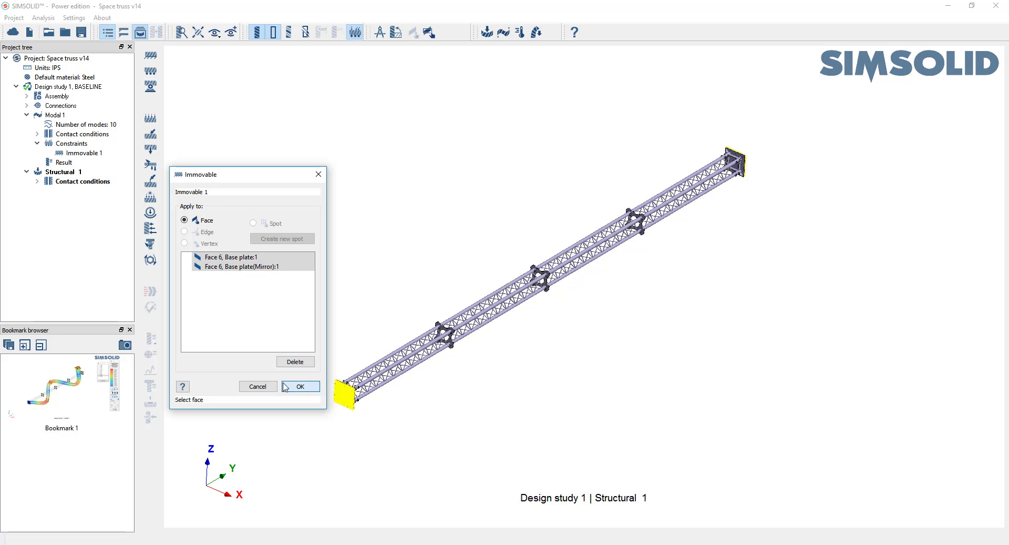
Add a global inertia load of 2 G acceleration along Z
click(151, 165)
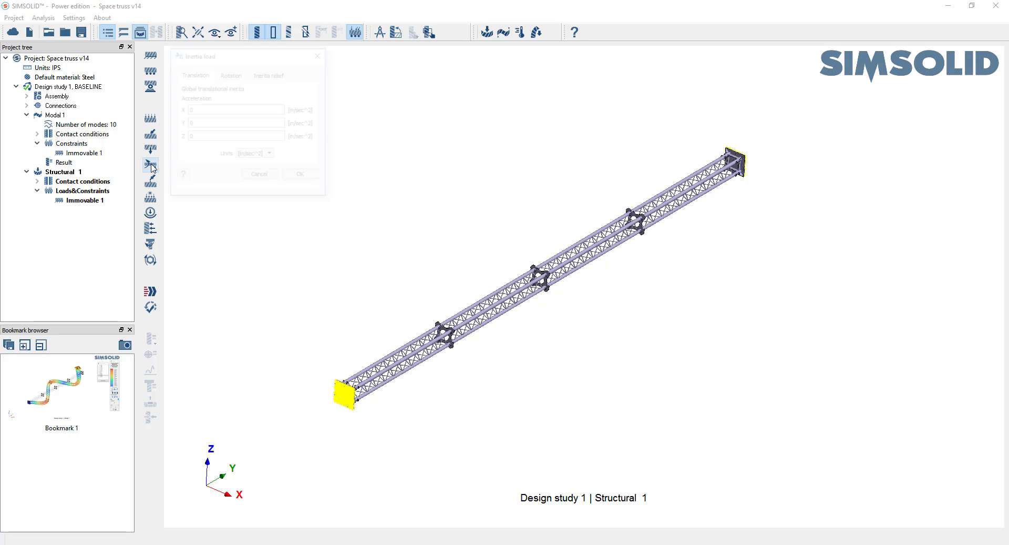
click(263, 156)
click(251, 172)
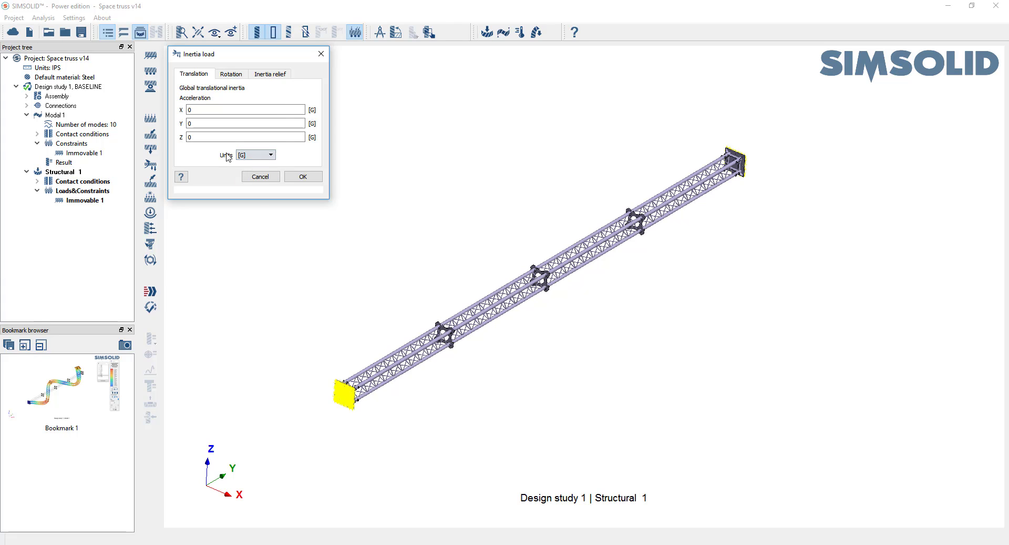
double_click(199, 138)
text(2)
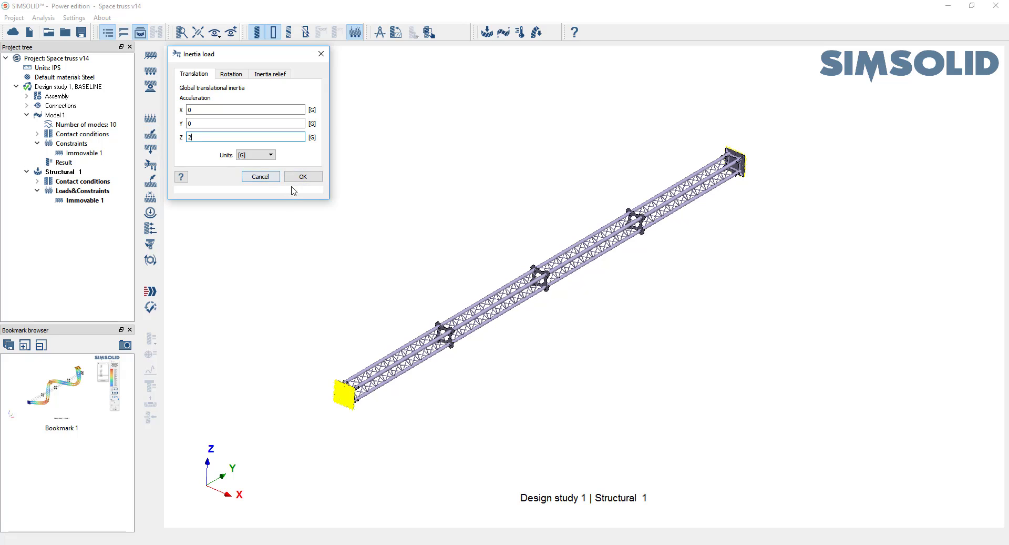
click(303, 176)
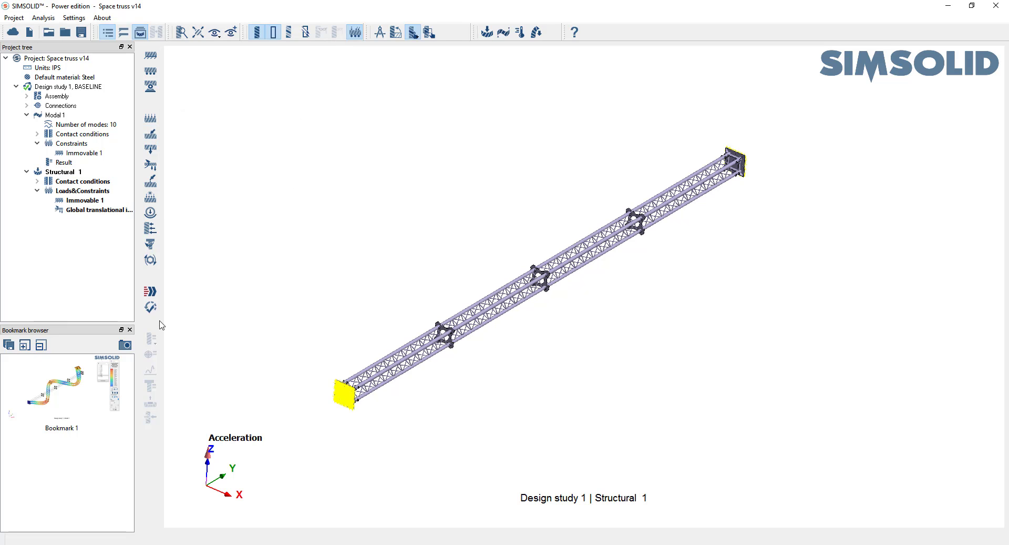
Solve the Structural 1 study under the 2 G load
click(150, 291)
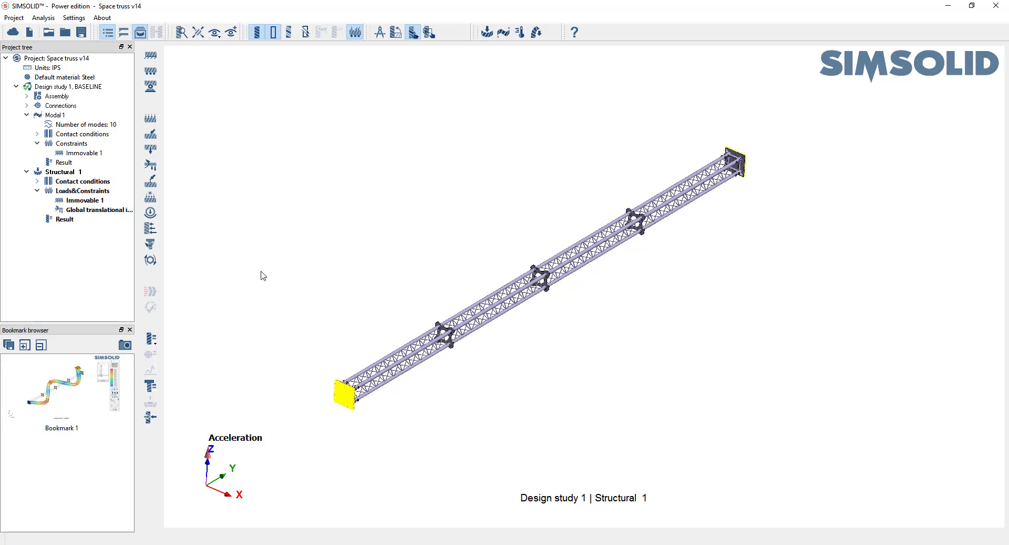
Check displacement magnitude, then plot von Mises stress on the undeformed truss, peaking at 4231 psi
click(153, 343)
click(211, 342)
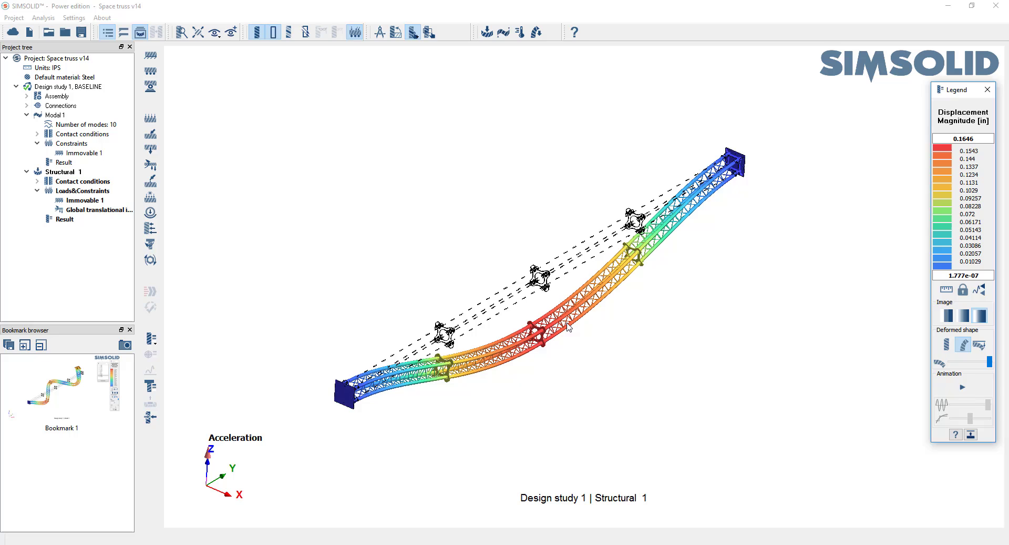
drag(569, 327, 579, 310)
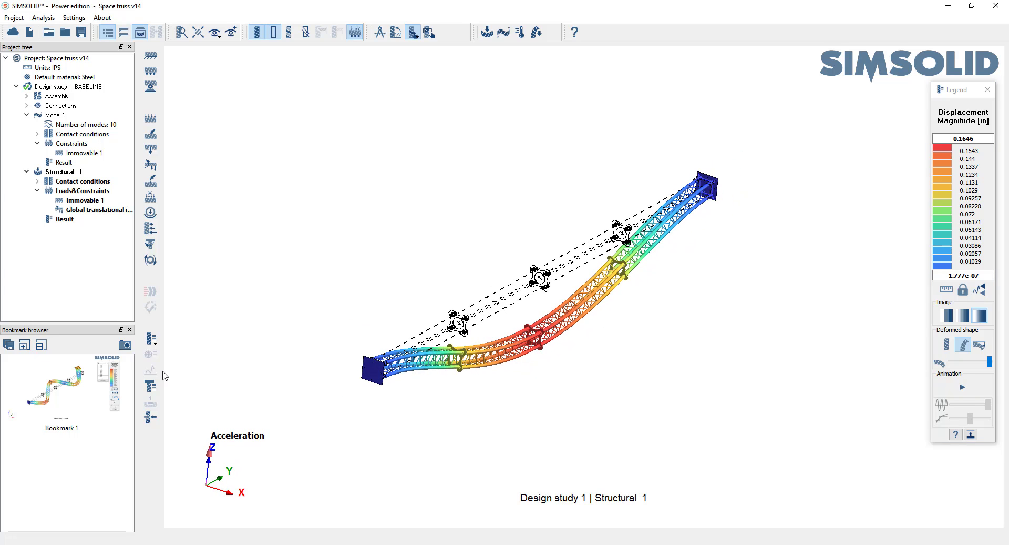
click(153, 340)
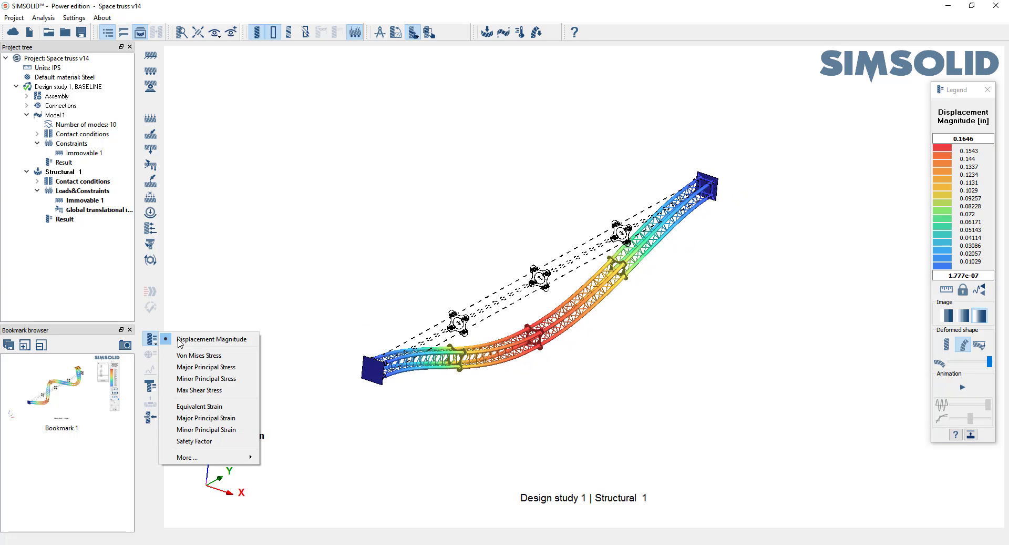
click(220, 356)
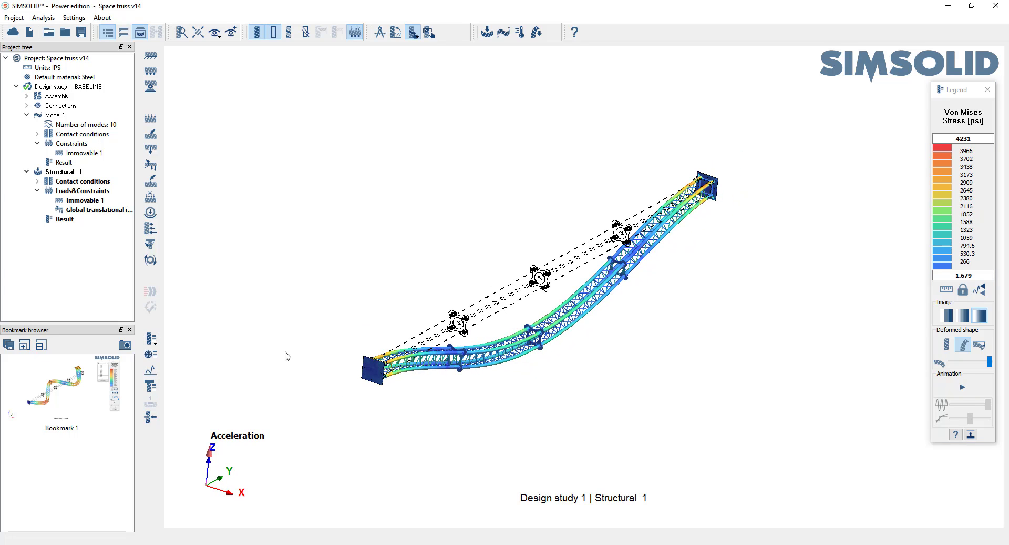
click(945, 345)
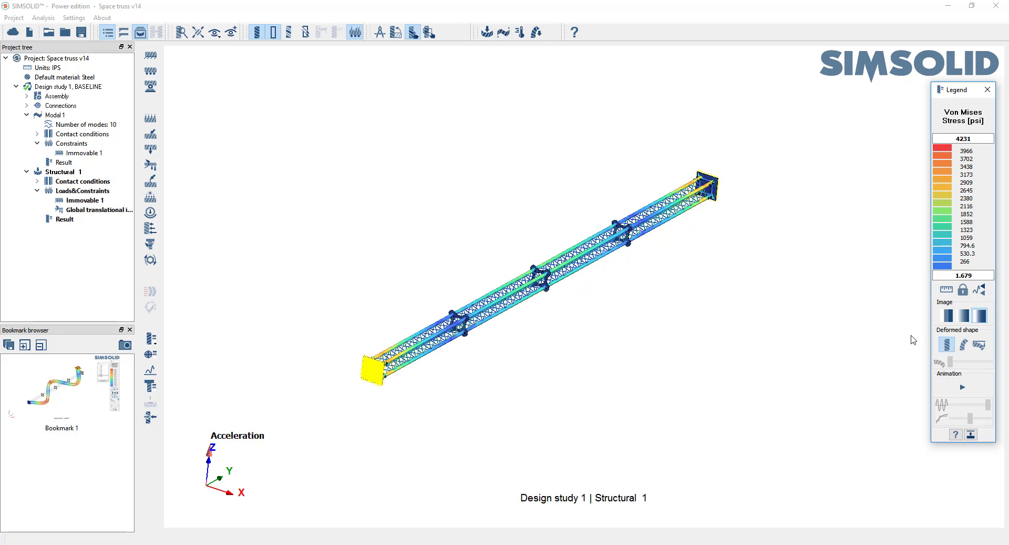
Show von Mises stress on the deformed truss with fewer legend bands and no undeformed outline
click(948, 315)
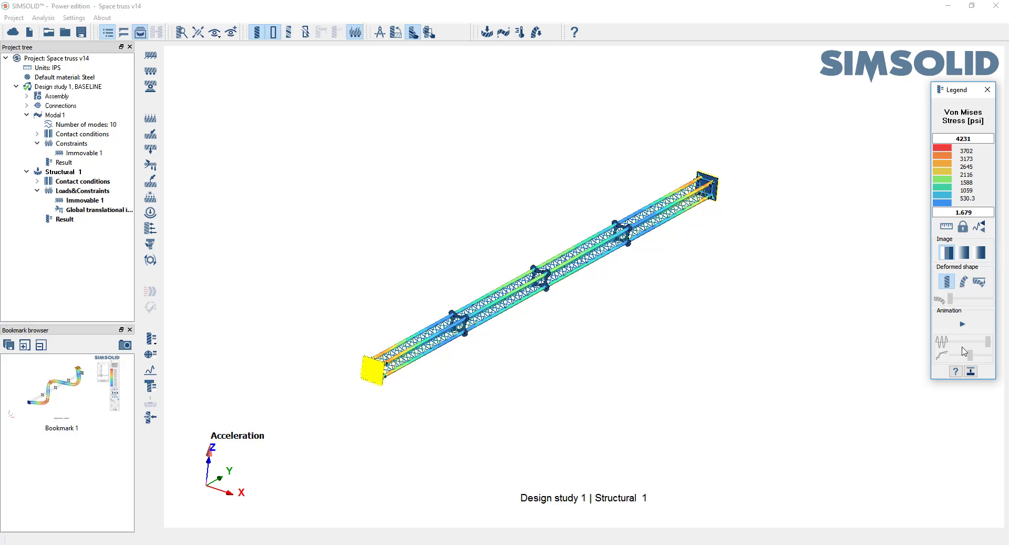
click(964, 281)
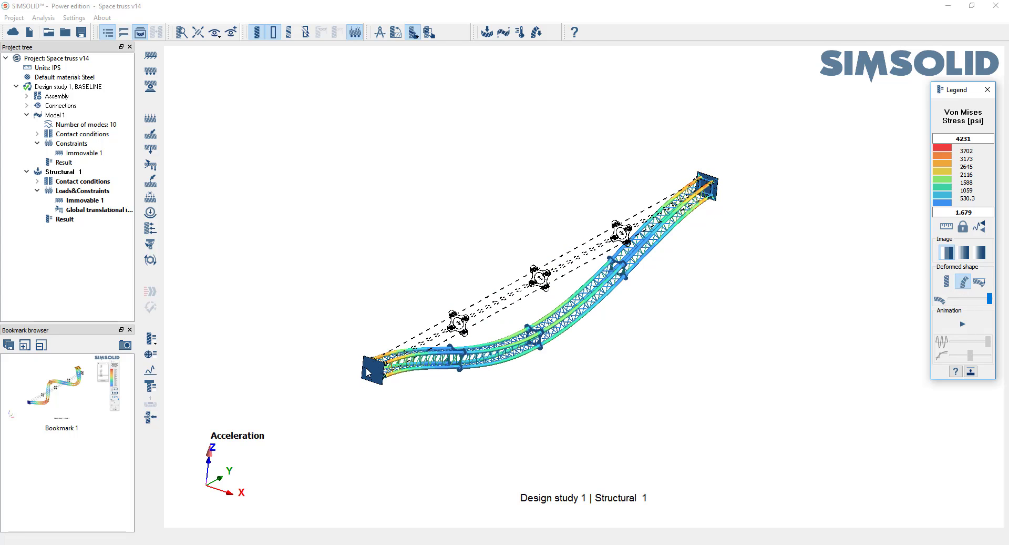
scroll(391, 369, up, 5)
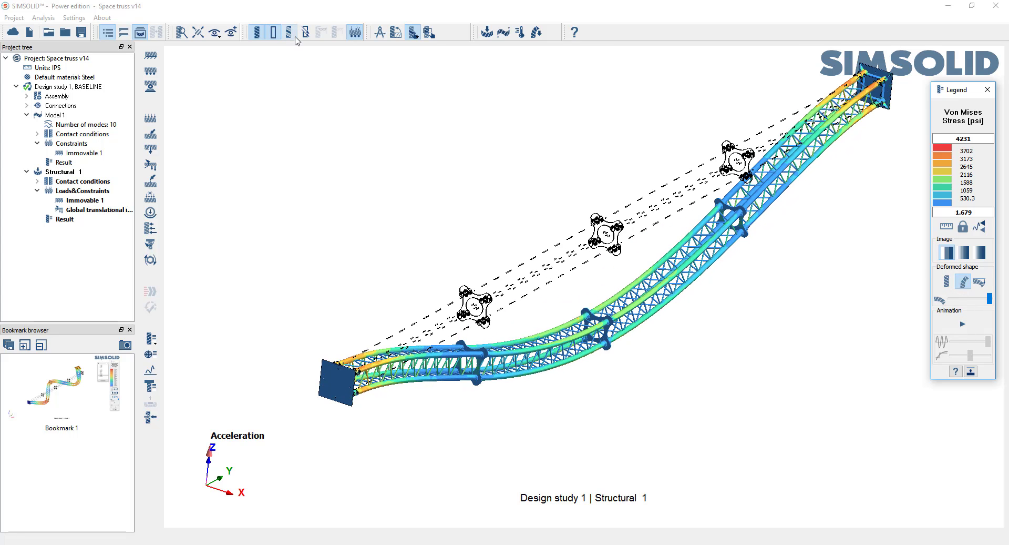
click(271, 32)
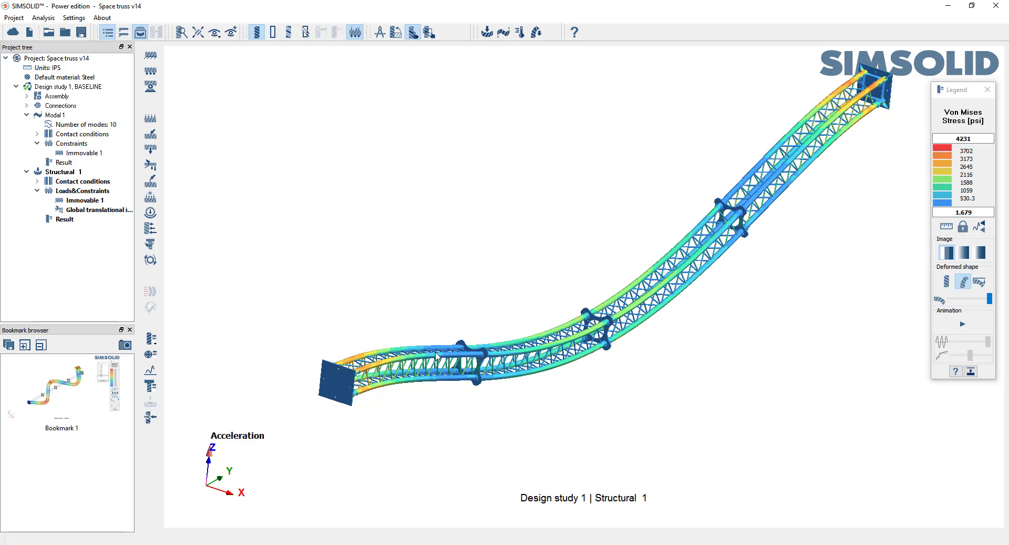
Rotate, zoom and pan the view in close to an end base plate
drag(457, 368, 520, 299)
scroll(544, 265, up, 5)
drag(441, 315, 425, 328)
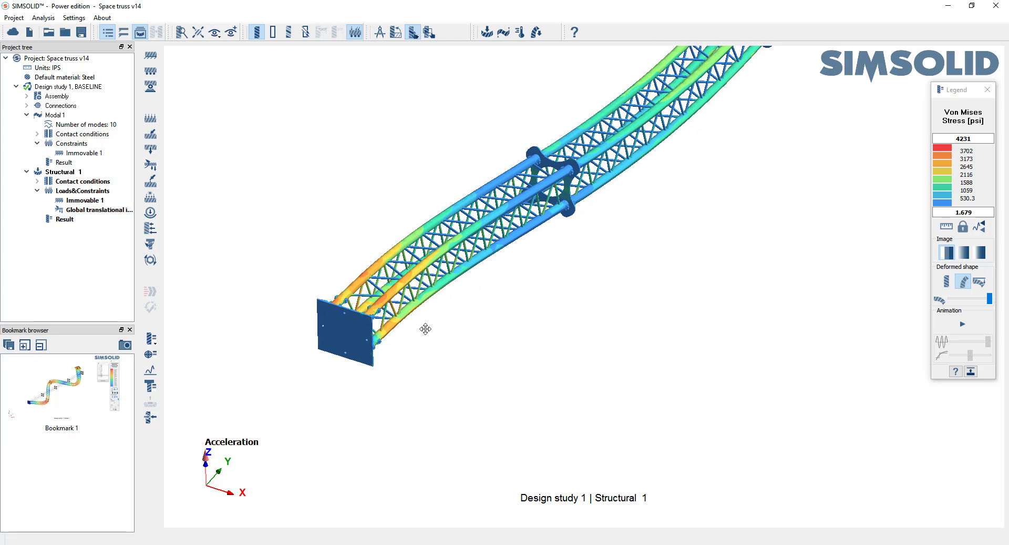